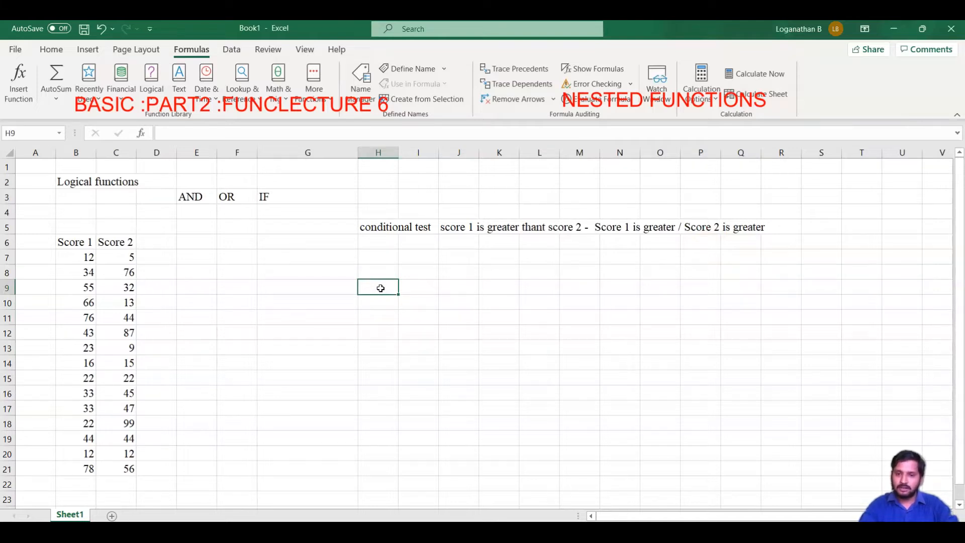
- Enter the note "conditional test - equal to" in cell H9
{"action": "type", "text": "COND"}
{"action": "key", "text": "BackSpace"}
{"action": "key", "text": "BackSpace"}
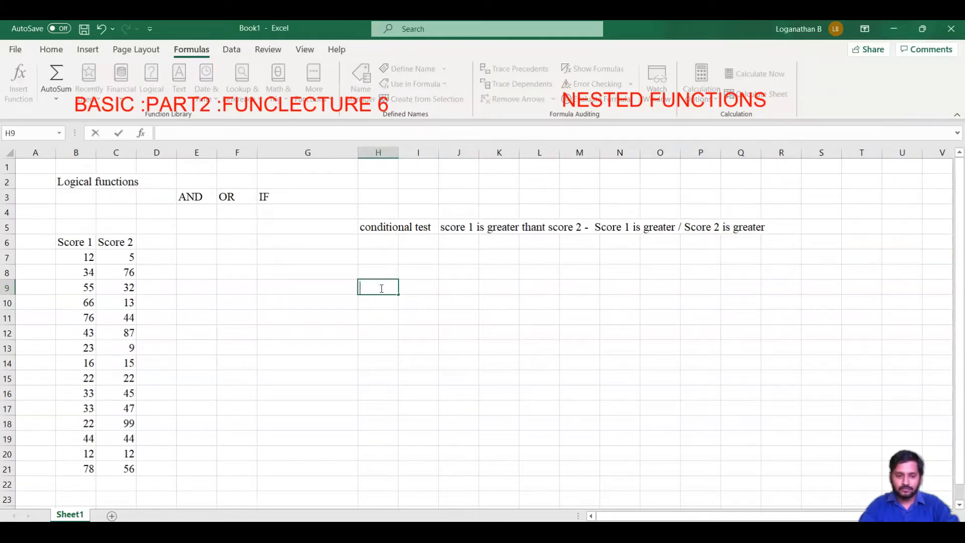
{"action": "type", "text": "conditional test"}
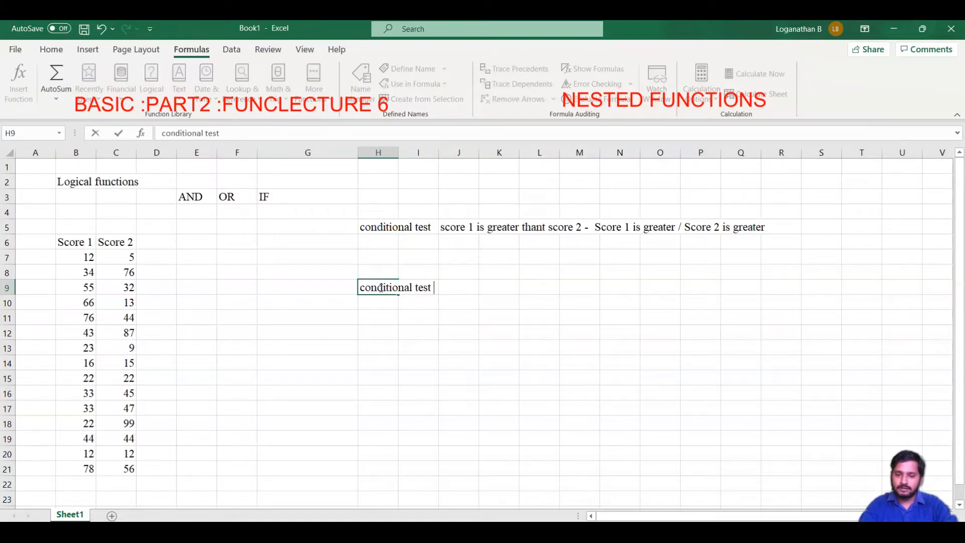
{"action": "type", "text": " - equal to"}
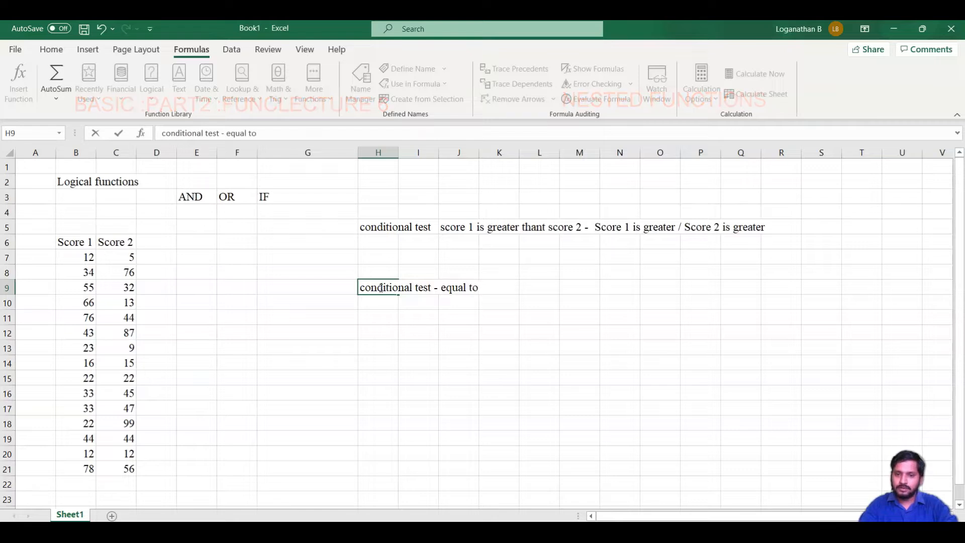
{"action": "key", "text": "ctrl+Return"}
{"action": "key", "text": "Return"}
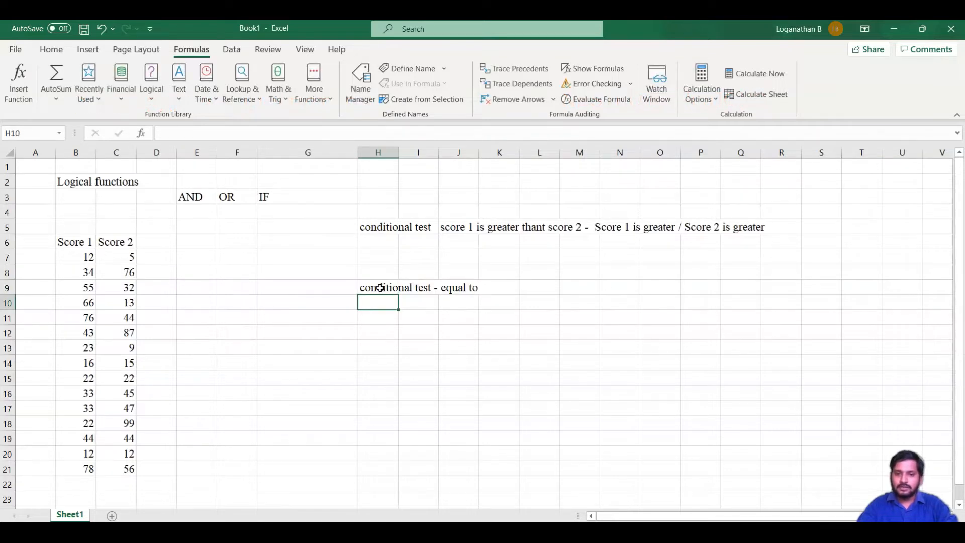
{"action": "key", "text": "Return"}
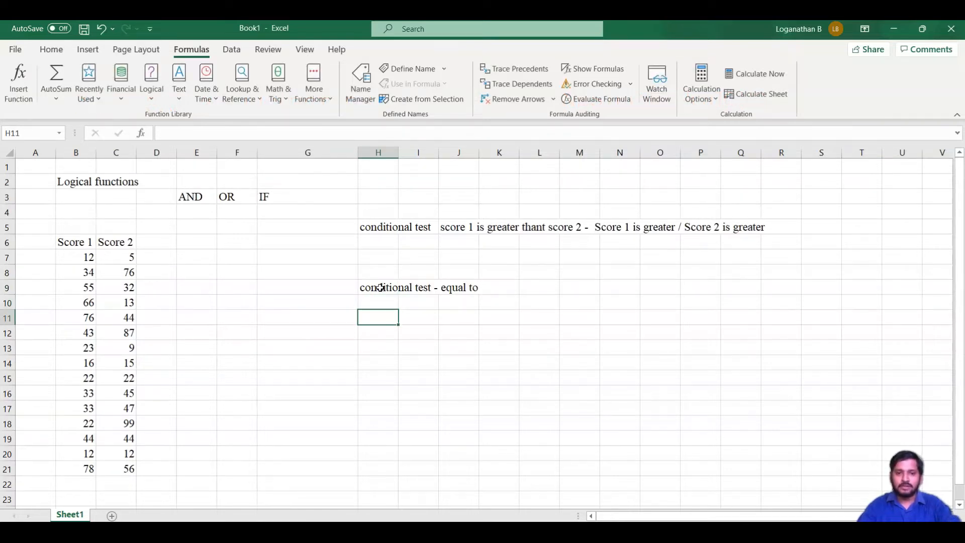
- Select the range G7:G21 and begin an IF formula in it
{"action": "key", "text": "Left"}
{"action": "key", "text": "Left"}
{"action": "key", "text": "Up"}
{"action": "key", "text": "Up"}
{"action": "key", "text": "Up"}
{"action": "key", "text": "Up"}
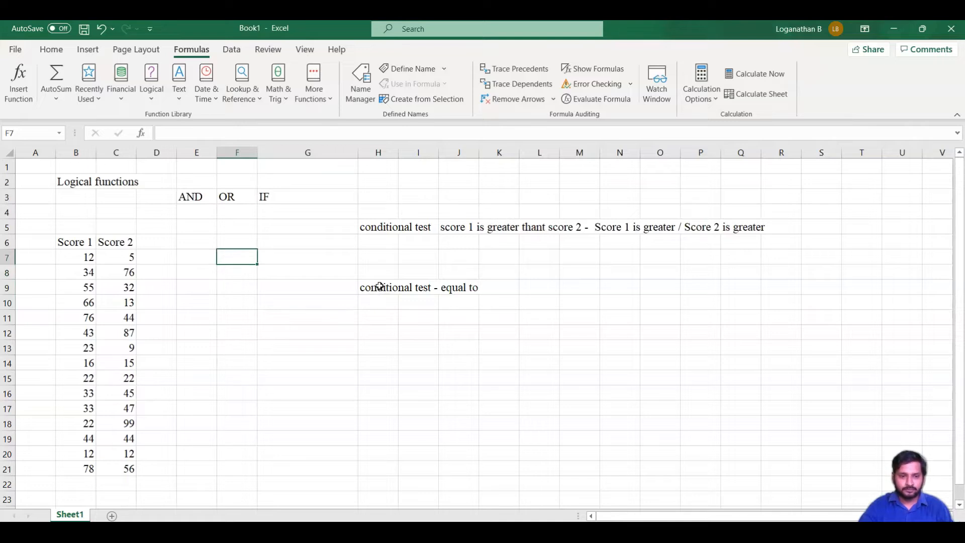
{"action": "key", "text": "Right"}
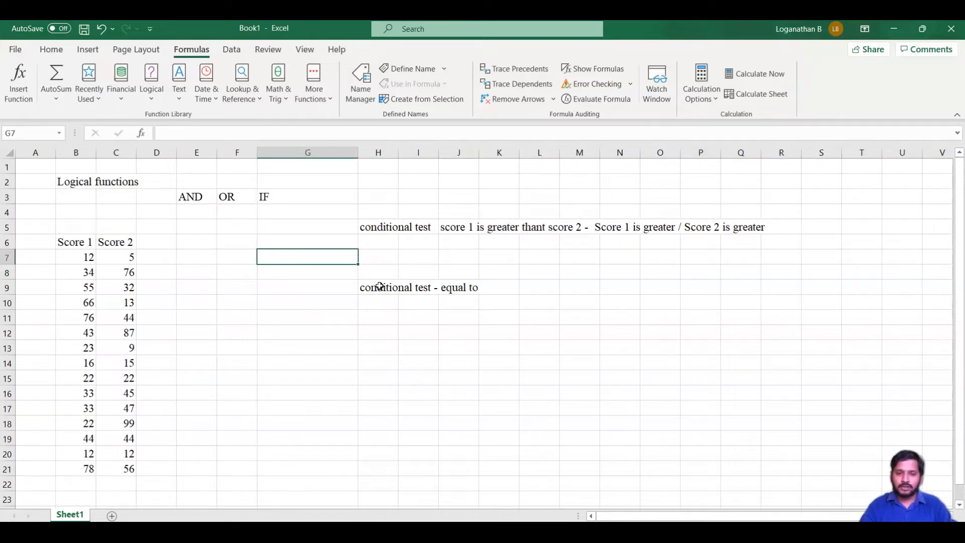
{"action": "key", "text": "shift+Down"}
{"action": "key", "text": "shift+Down"}
{"action": "key", "text": "shift+Down"}
{"action": "key", "text": "shift+Down"}
{"action": "key", "text": "shift+Down"}
{"action": "key", "text": "shift+Down"}
{"action": "key", "text": "shift+Down"}
{"action": "key", "text": "shift+Down"}
{"action": "key", "text": "shift+Down"}
{"action": "key", "text": "shift+Down"}
{"action": "key", "text": "shift+Down"}
{"action": "key", "text": "shift+Down"}
{"action": "key", "text": "shift+Down"}
{"action": "key", "text": "shift+Down"}
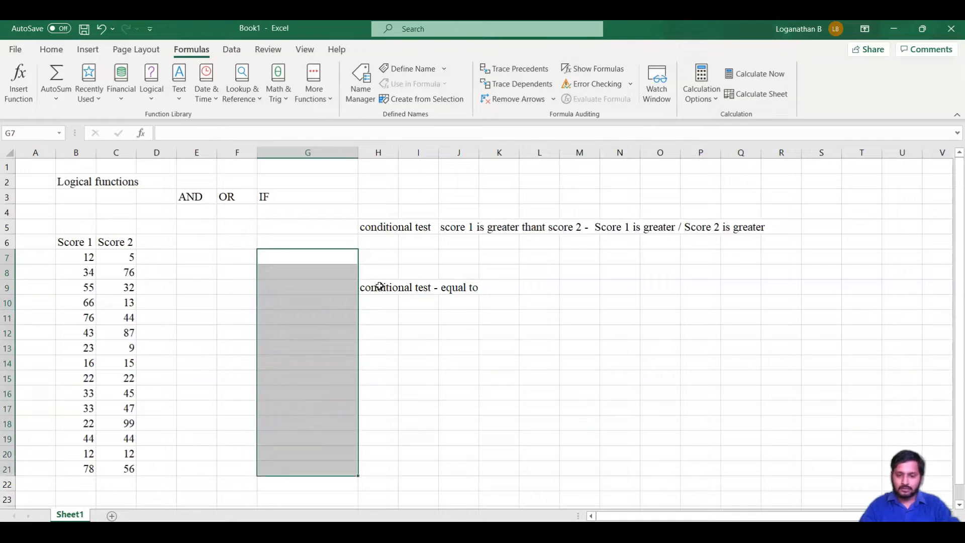
{"action": "type", "text": "="}
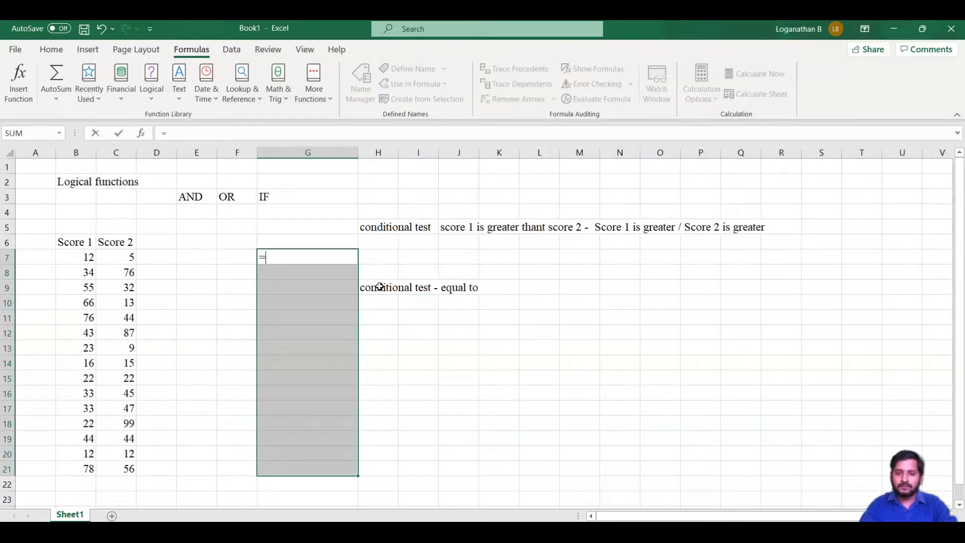
{"action": "type", "text": "if"}
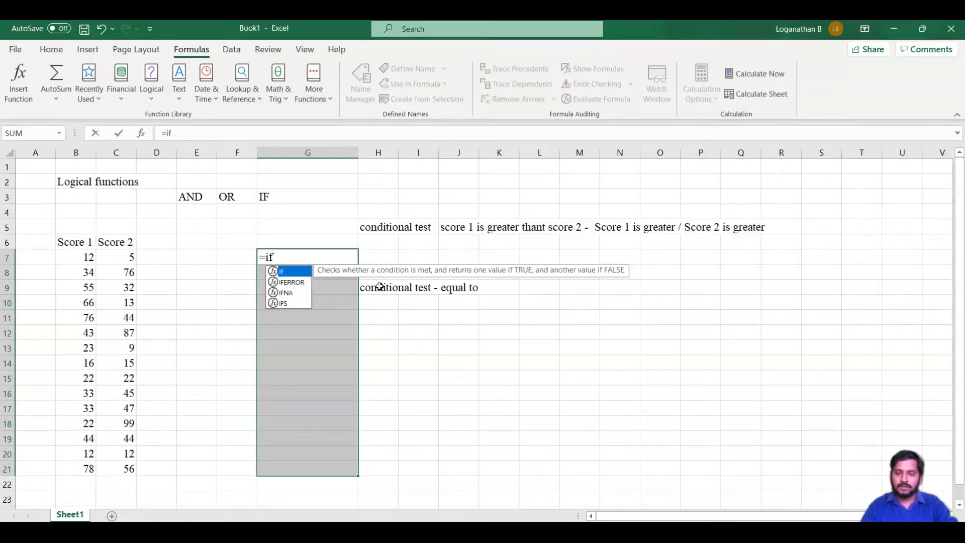
{"action": "key", "text": "Tab"}
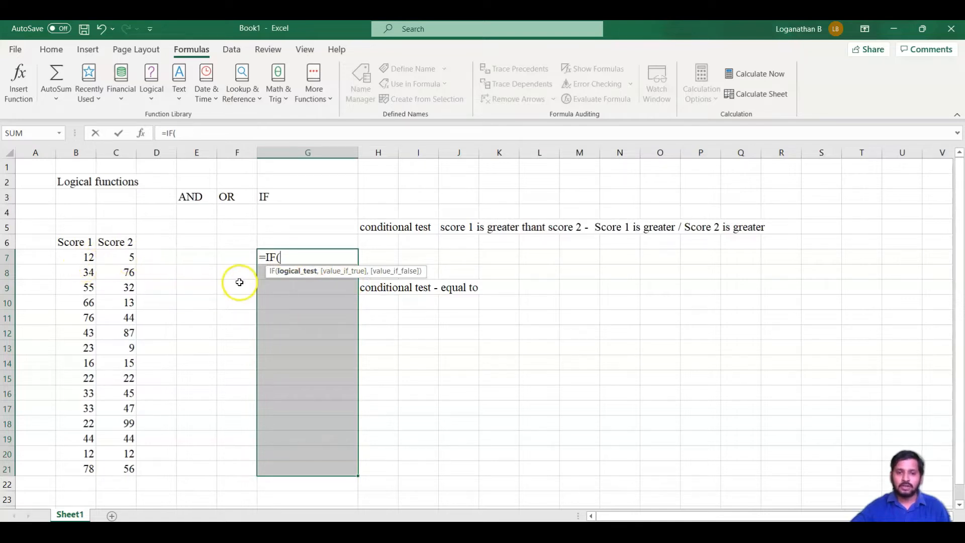
- Set the IF function's logical test to B7>C7 and its true value to "Score 1 is greater"
{"action": "key", "text": "Left"}
{"action": "key", "text": "Left"}
{"action": "key", "text": "Left"}
{"action": "key", "text": "Left"}
{"action": "key", "text": "Left"}
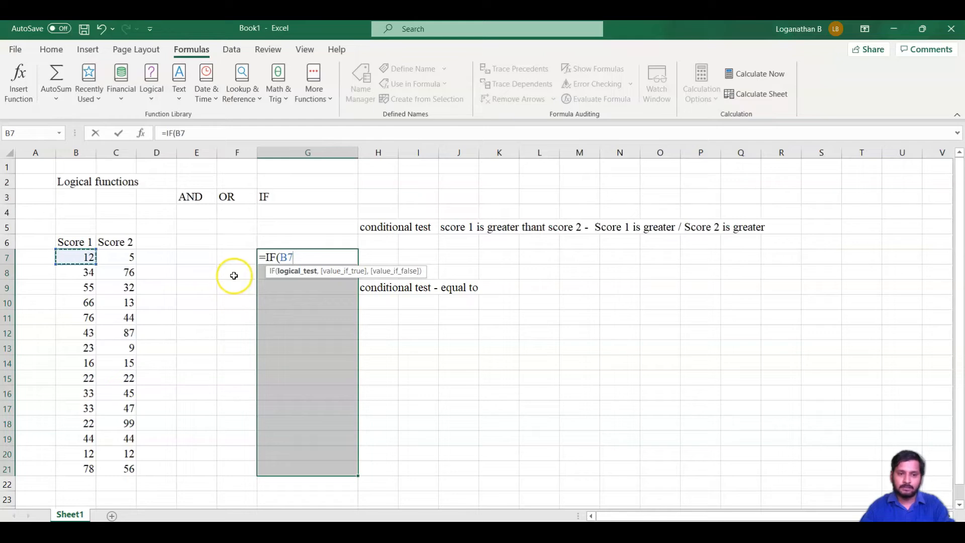
{"action": "type", "text": ">"}
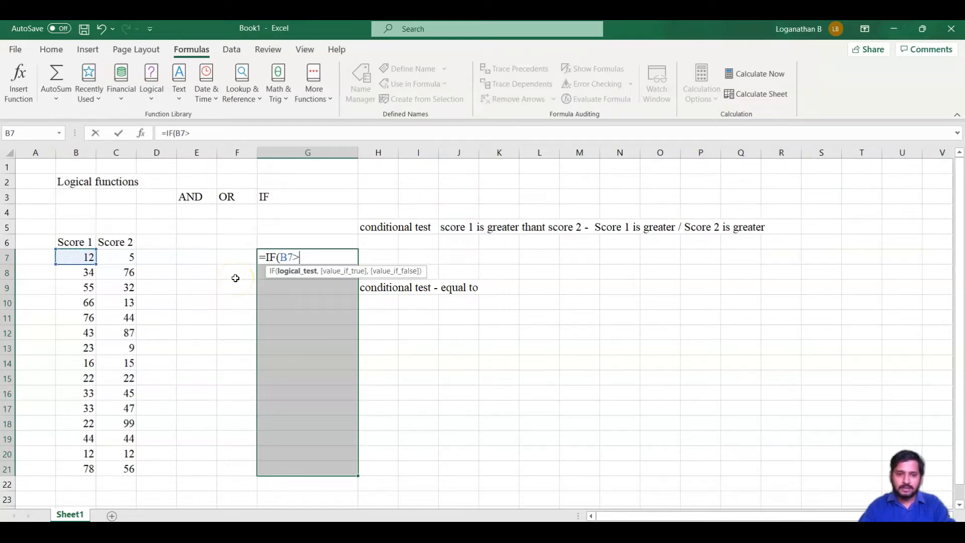
{"action": "key", "text": "Left"}
{"action": "key", "text": "Left"}
{"action": "key", "text": "Left"}
{"action": "key", "text": "Left"}
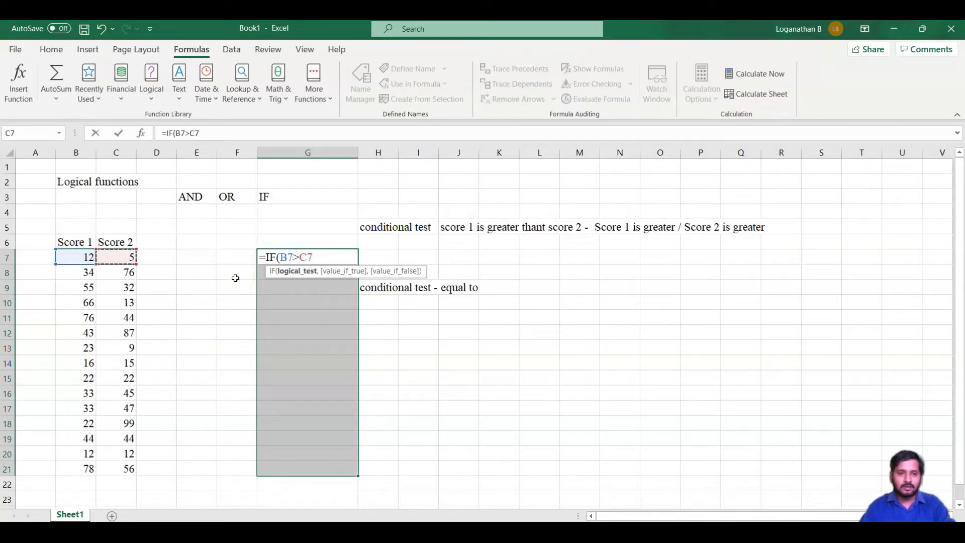
{"action": "type", "text": ","}
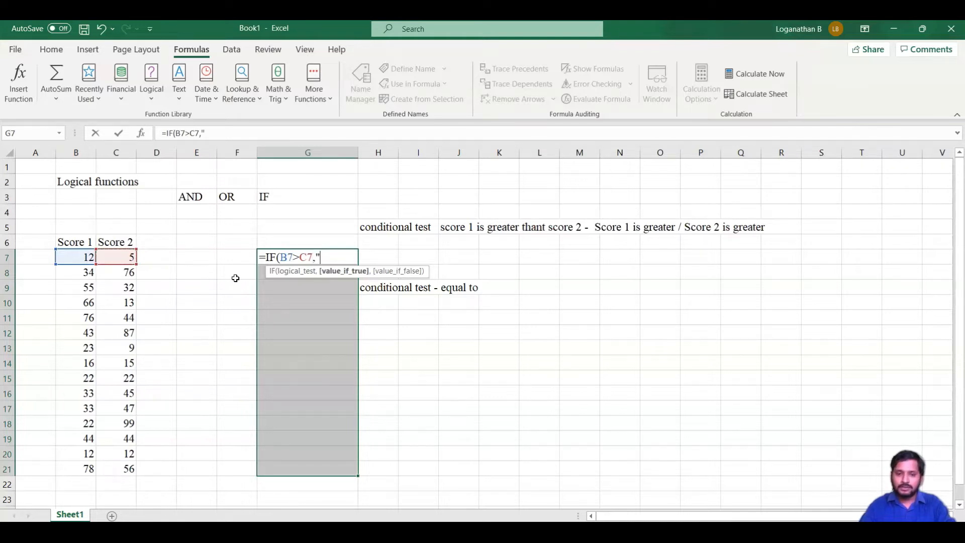
{"action": "type", "text": "\"Score 1 is greater"}
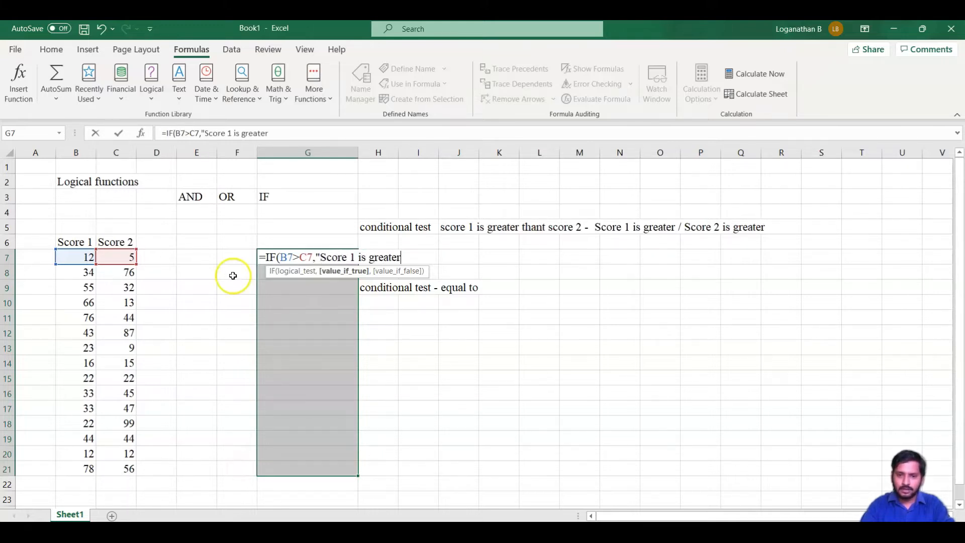
{"action": "type", "text": "\","}
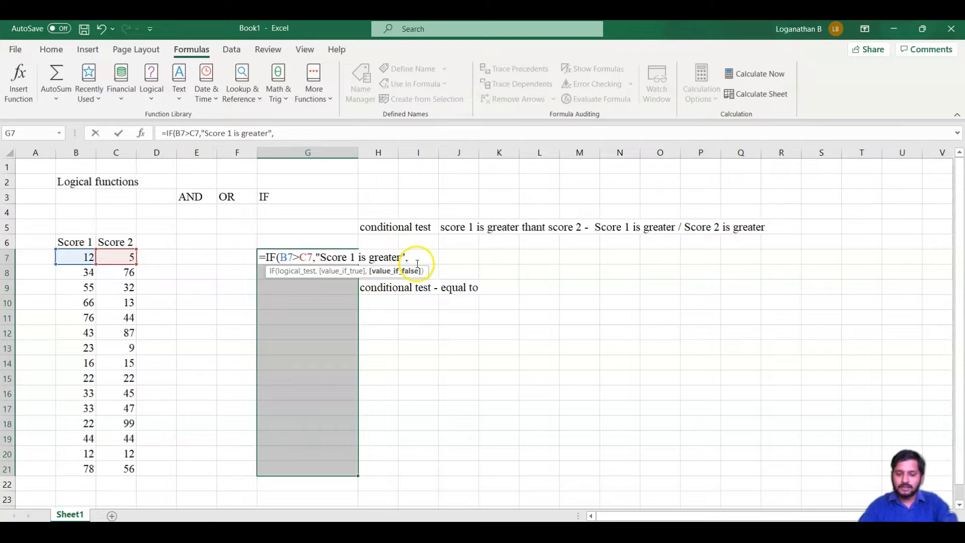
- Nest a second IF as the false value, with the logical test B7=C7
{"action": "type", "text": "if"}
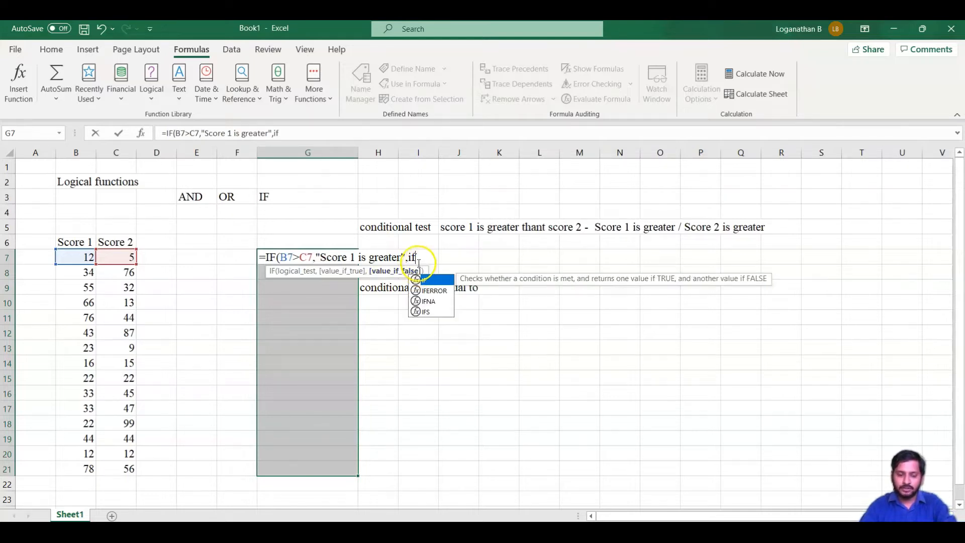
{"action": "key", "text": "Tab"}
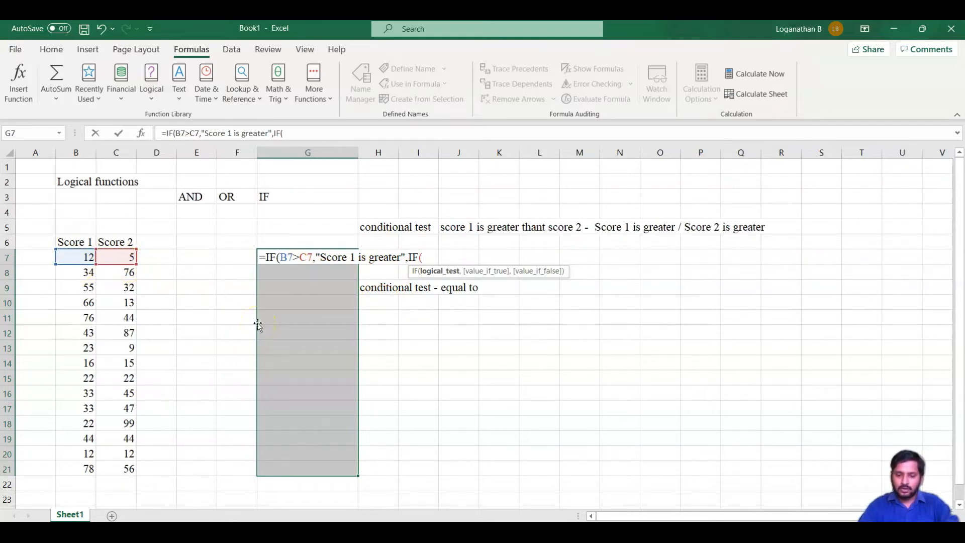
{"action": "key", "text": "Left"}
{"action": "key", "text": "Left"}
{"action": "key", "text": "Left"}
{"action": "key", "text": "Left"}
{"action": "key", "text": "Left"}
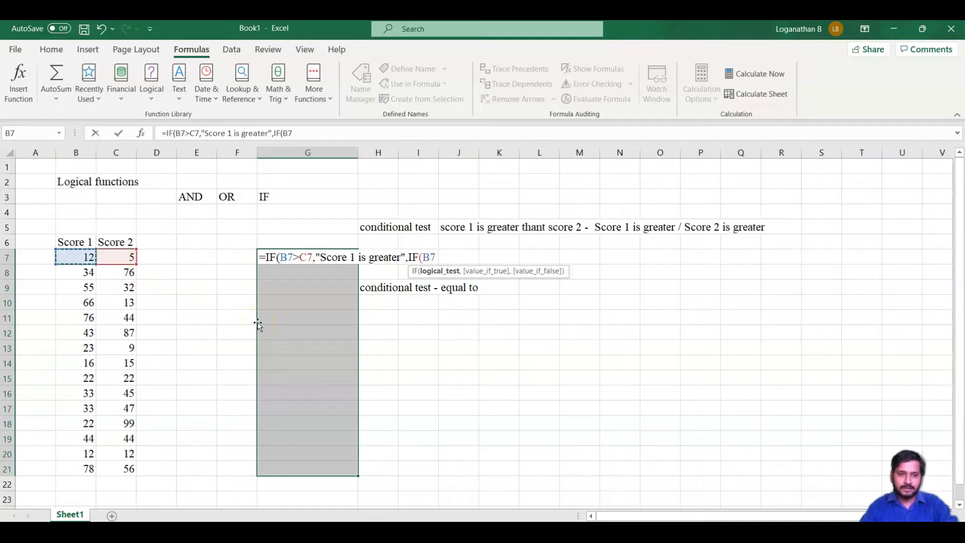
{"action": "type", "text": "="}
{"action": "key", "text": "Left"}
{"action": "key", "text": "Left"}
{"action": "key", "text": "Left"}
{"action": "key", "text": "Left"}
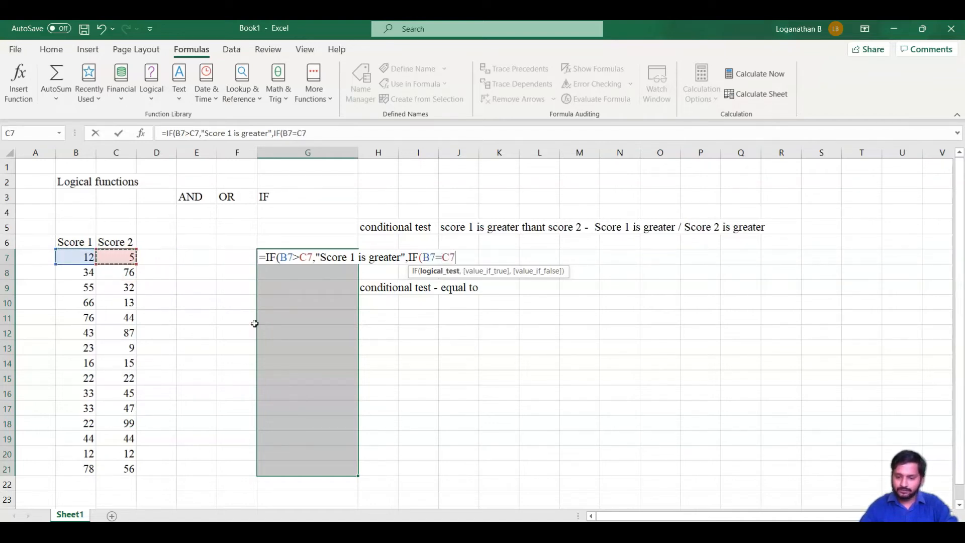
{"action": "type", "text": ","}
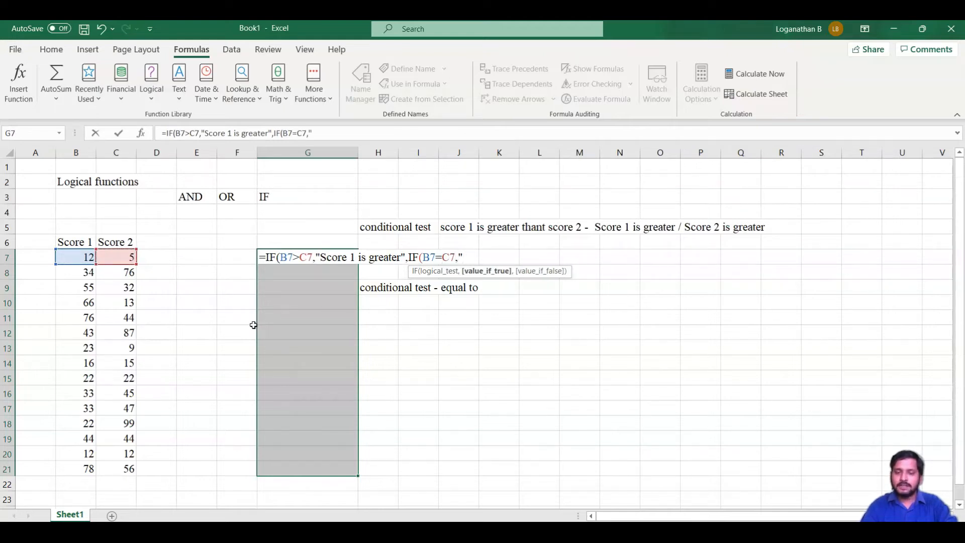
{"action": "type", "text": "\"Both are qu"}
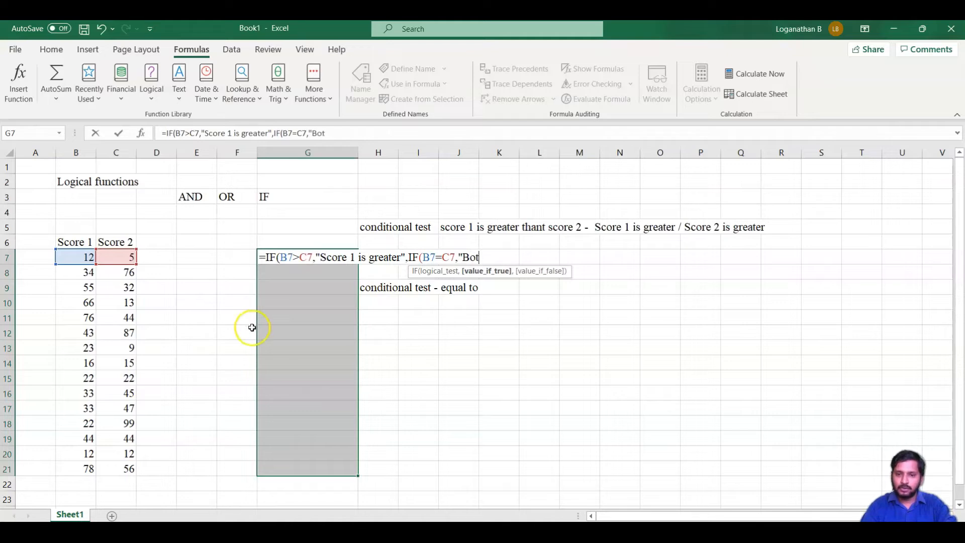
- Set the nested IF's true value to "Both are equal"
{"action": "key", "text": "BackSpace"}
{"action": "key", "text": "BackSpace"}
{"action": "type", "text": "equal"}
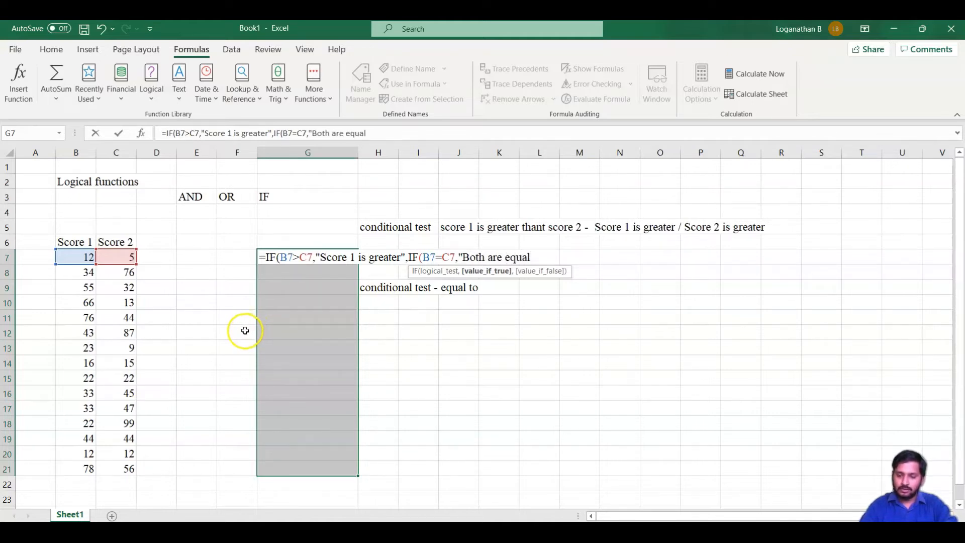
{"action": "type", "text": "\","}
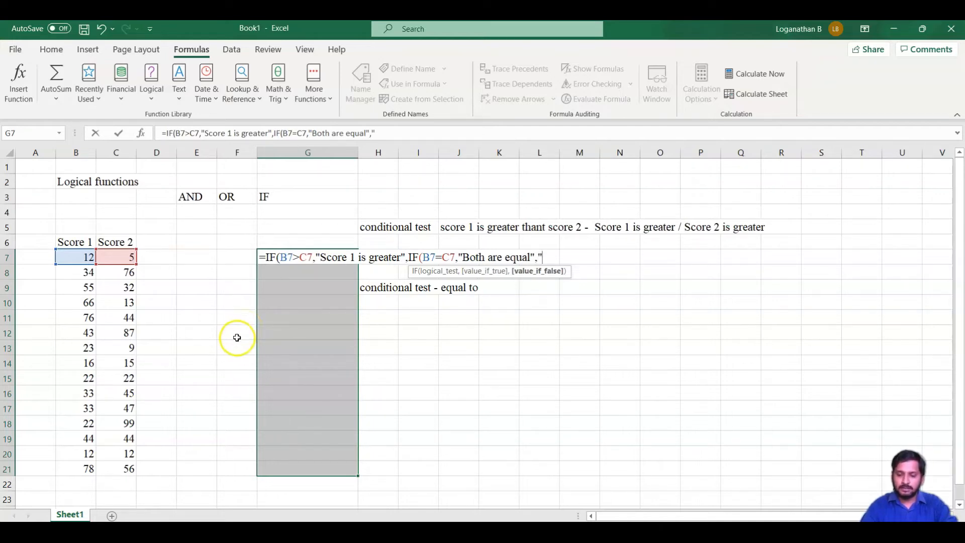
- Set the nested IF's false value to "Score 2 is smaller", close both functions and fill the formula into all of G7:G21
{"action": "type", "text": "\""}
{"action": "key", "text": "BackSpace"}
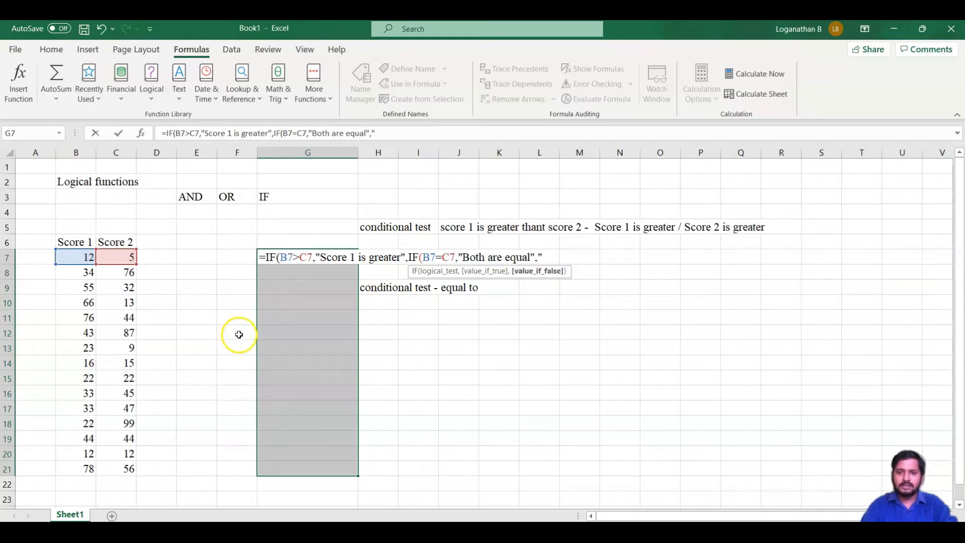
{"action": "type", "text": "Score 2 is smaller\""}
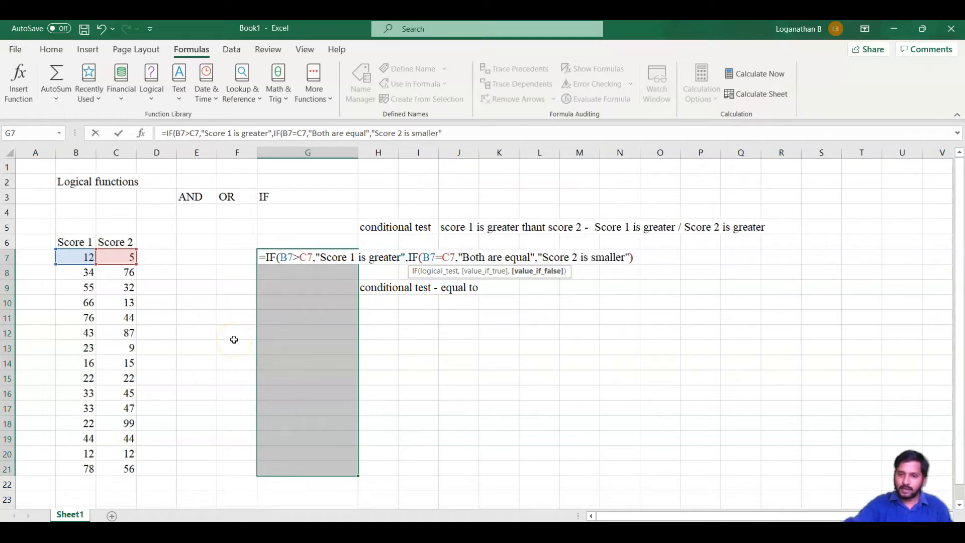
{"action": "type", "text": ")"}
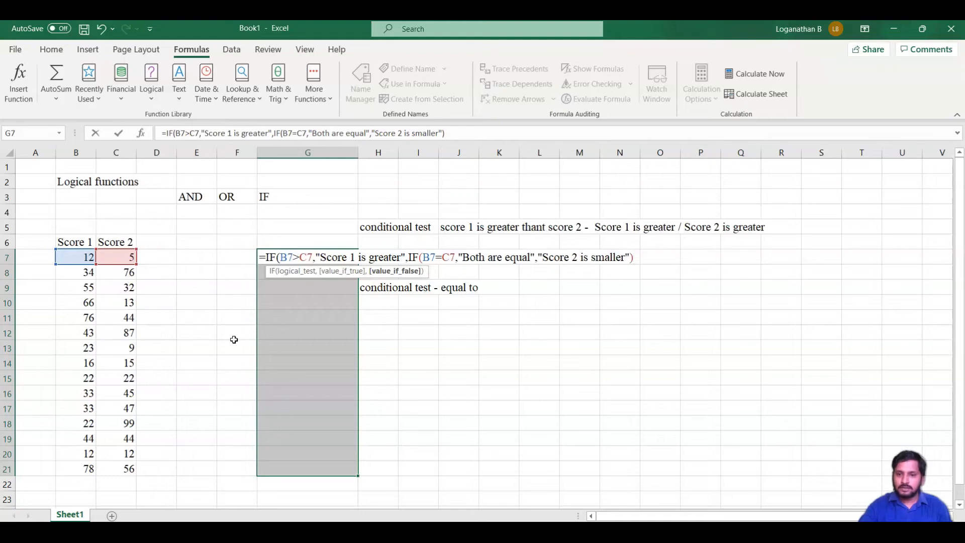
{"action": "left_click", "coordinate": [228, 341]}
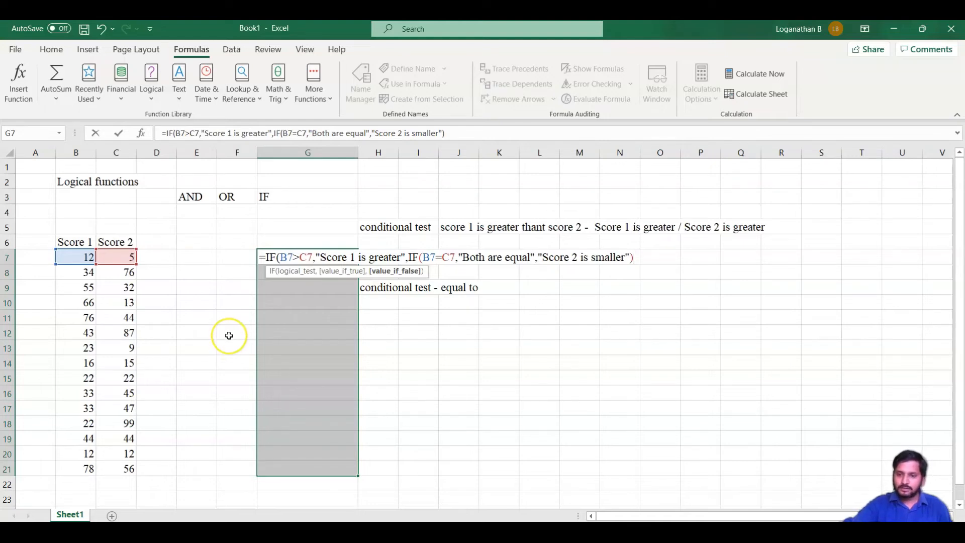
{"action": "type", "text": ")"}
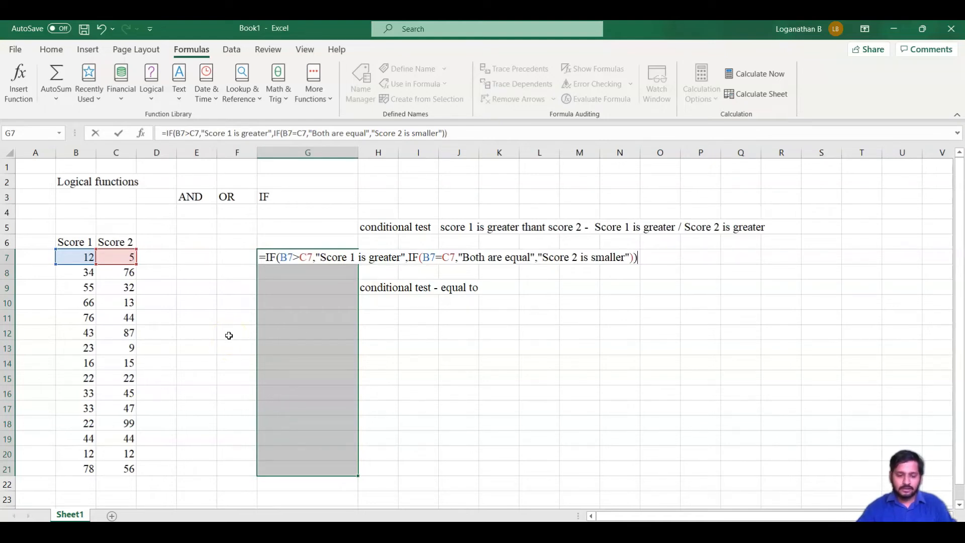
{"action": "key", "text": "ctrl+Return"}
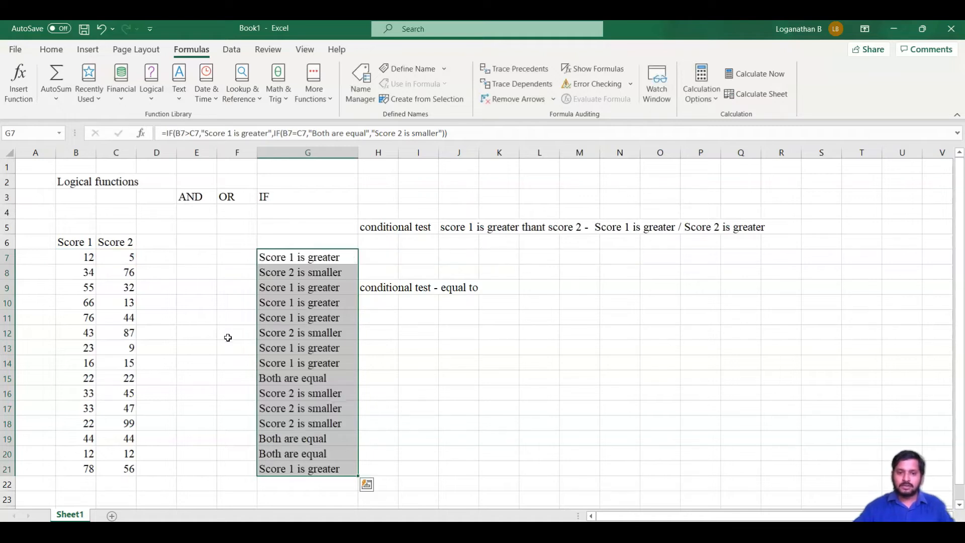
- Check the nested IF formulas in cells G8, G14 and G10
{"action": "left_click", "coordinate": [312, 271]}
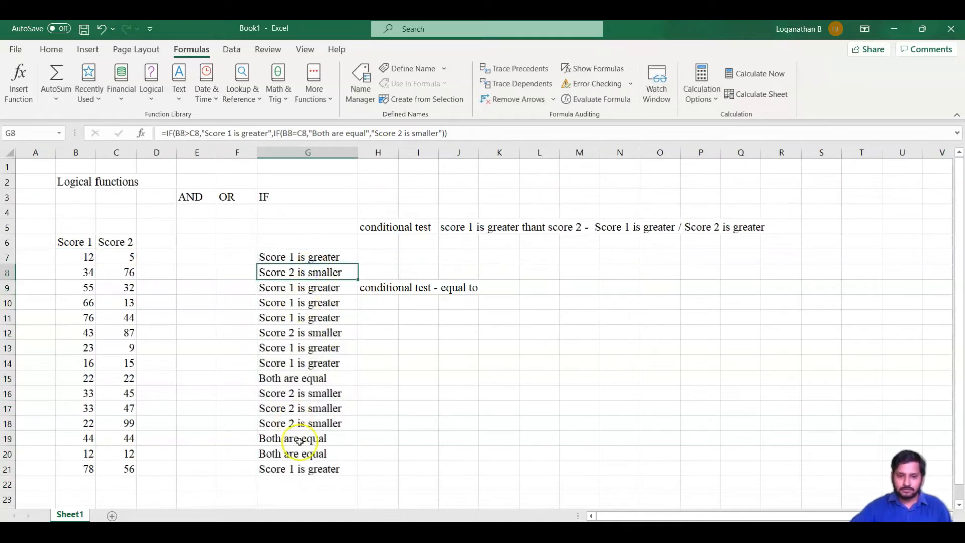
{"action": "left_click", "coordinate": [318, 364]}
{"action": "left_click", "coordinate": [322, 302]}
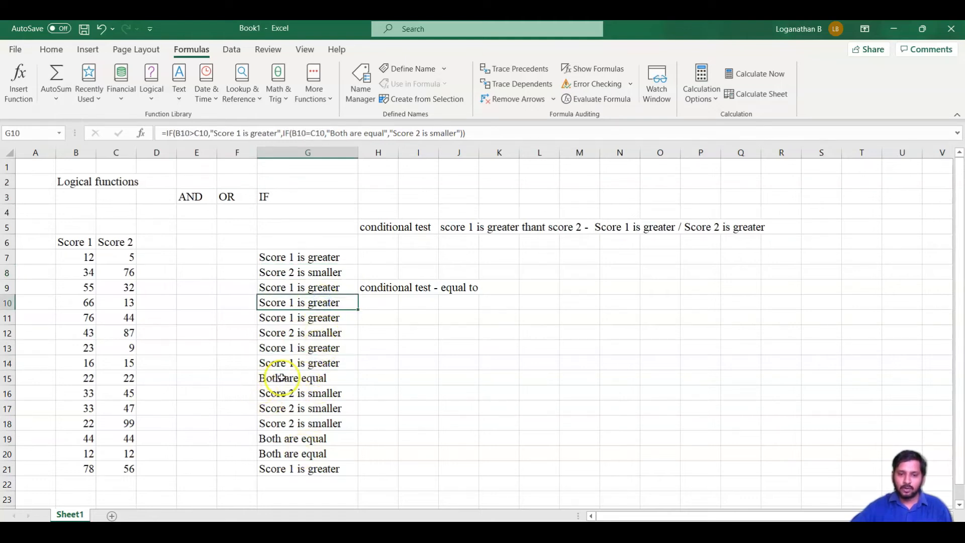
- Open Evaluate Formula for cell G15 and evaluate the outer IF's logical test B15>C15 stage by stage
{"action": "left_click", "coordinate": [301, 380]}
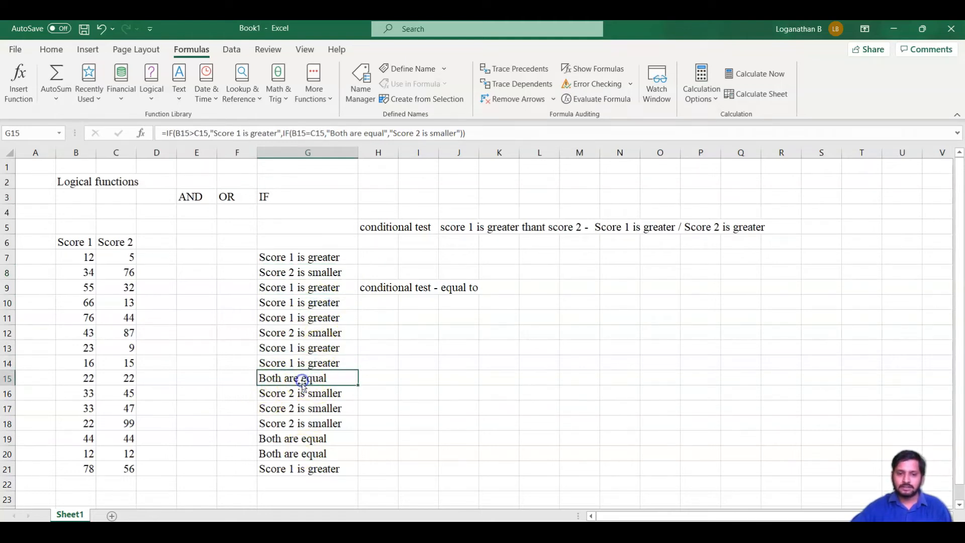
{"action": "left_click", "coordinate": [602, 98]}
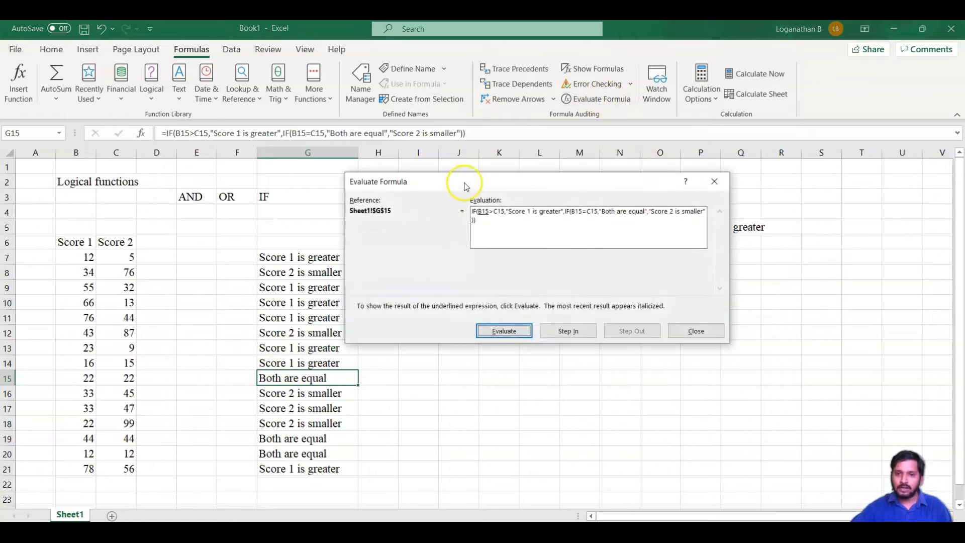
{"action": "left_click_drag", "start_coordinate": [477, 183], "coordinate": [409, 189]}
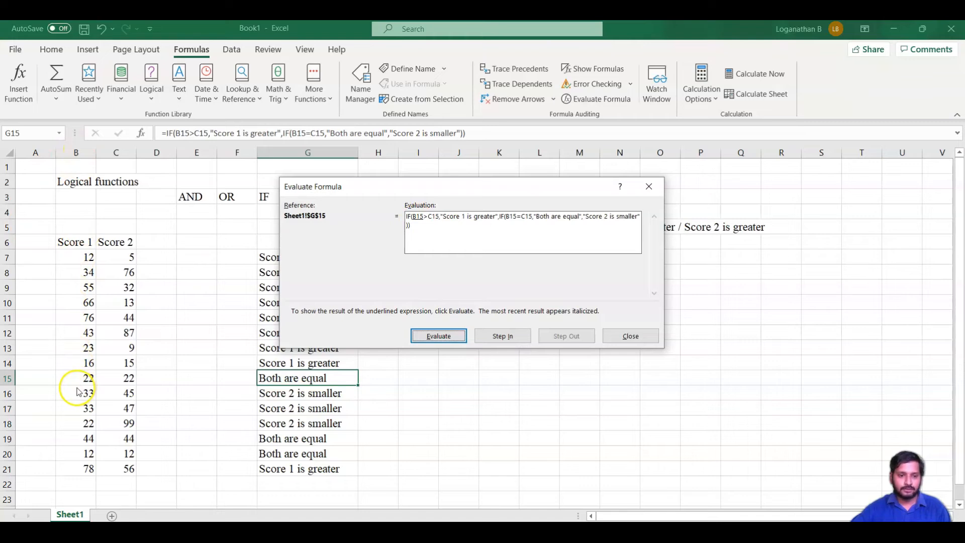
{"action": "left_click", "coordinate": [426, 338]}
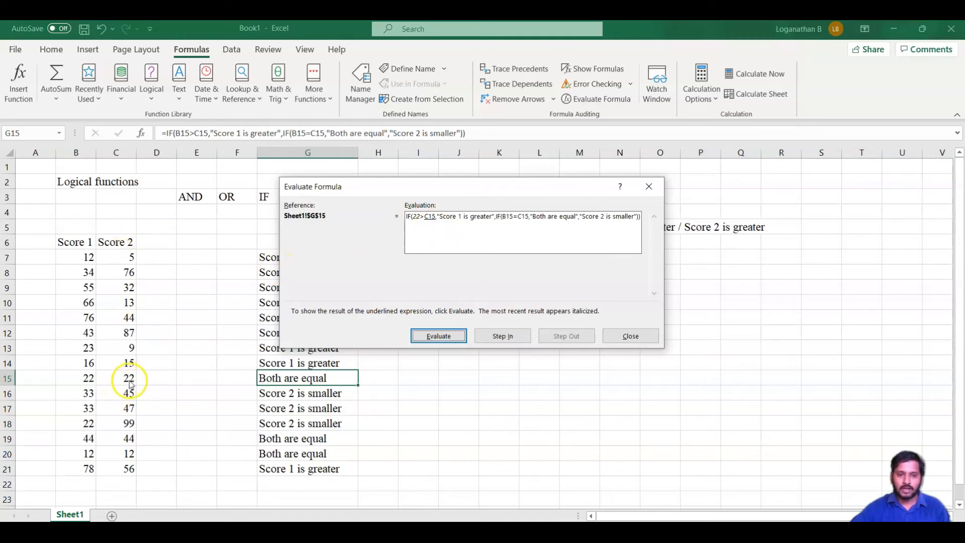
{"action": "left_click", "coordinate": [433, 336]}
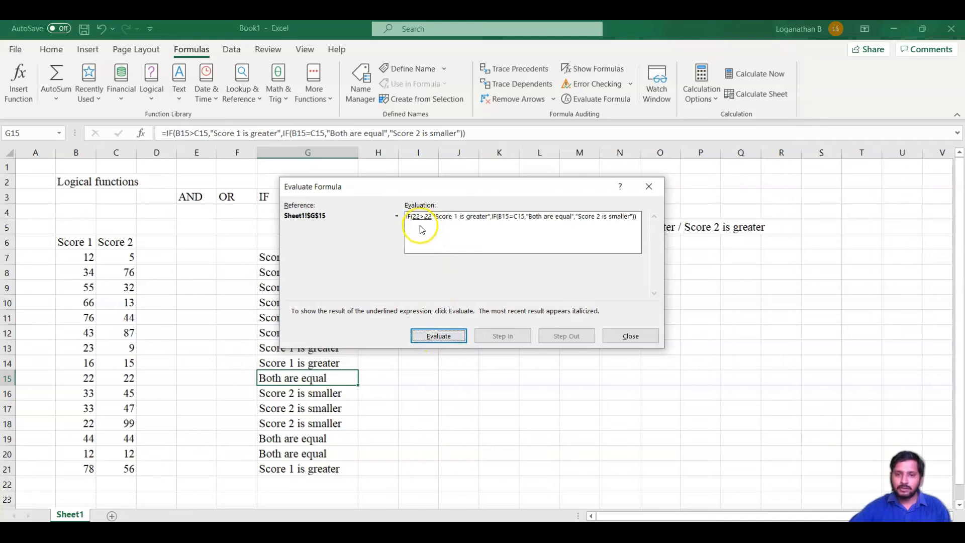
{"action": "left_click", "coordinate": [443, 342]}
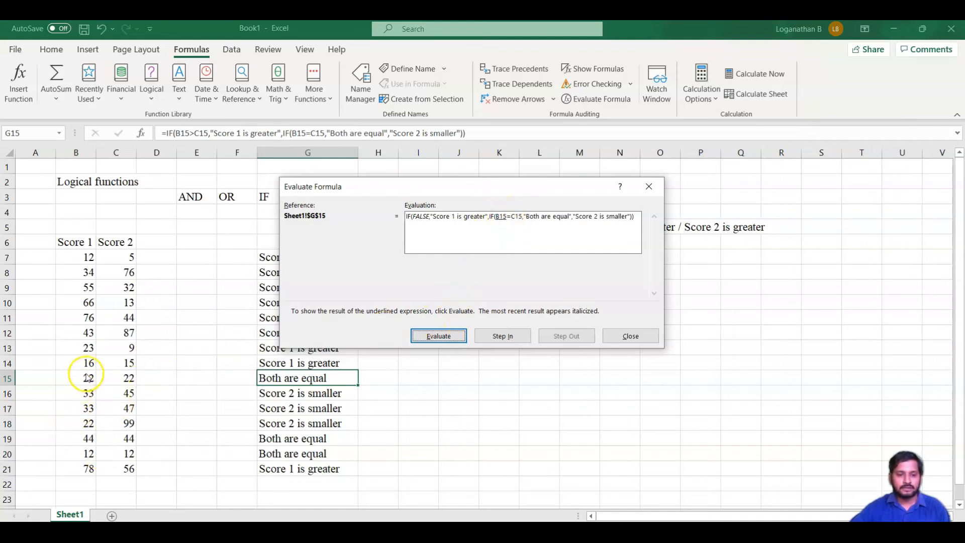
- Evaluate the nested IF's test B15=C15 and the rest of G15's formula through to its final result, and close the evaluation
{"action": "left_click", "coordinate": [432, 335]}
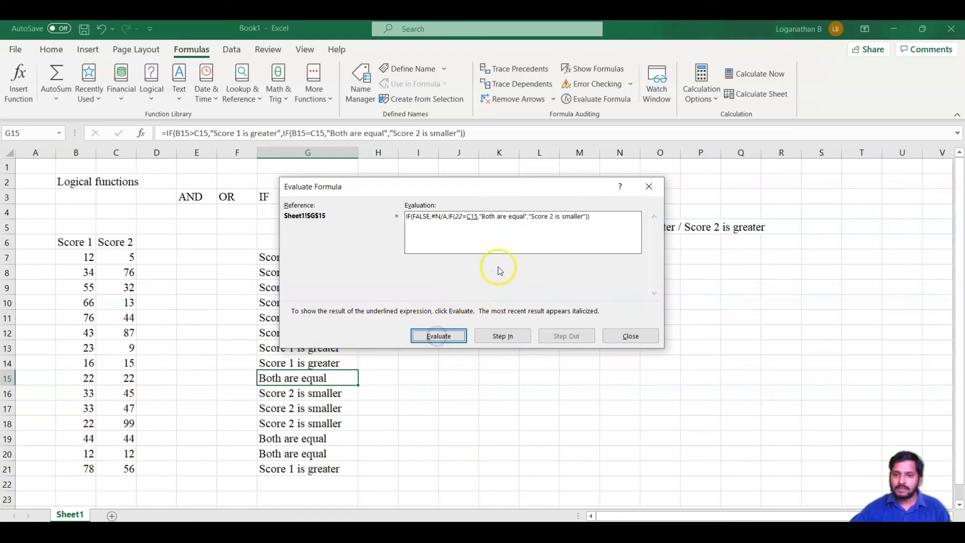
{"action": "left_click", "coordinate": [441, 337]}
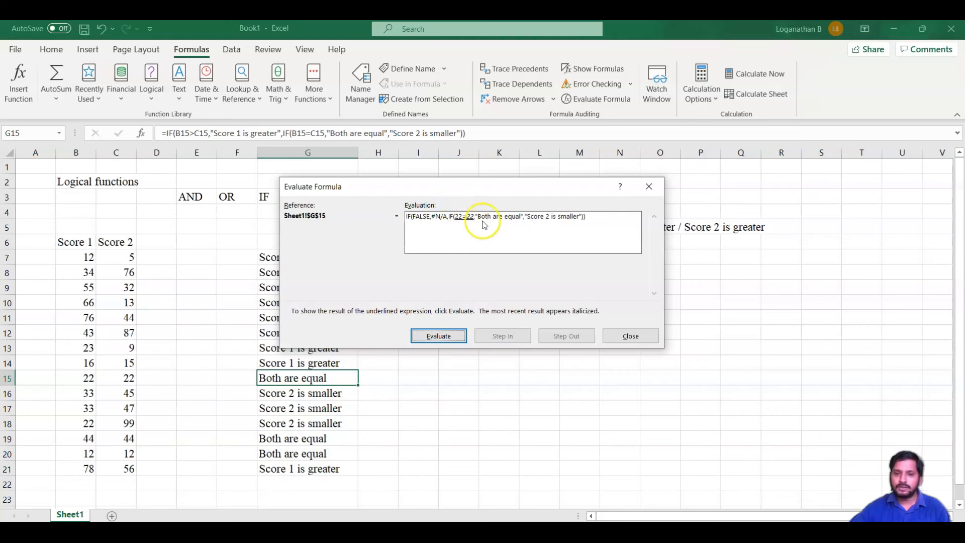
{"action": "left_click", "coordinate": [445, 337]}
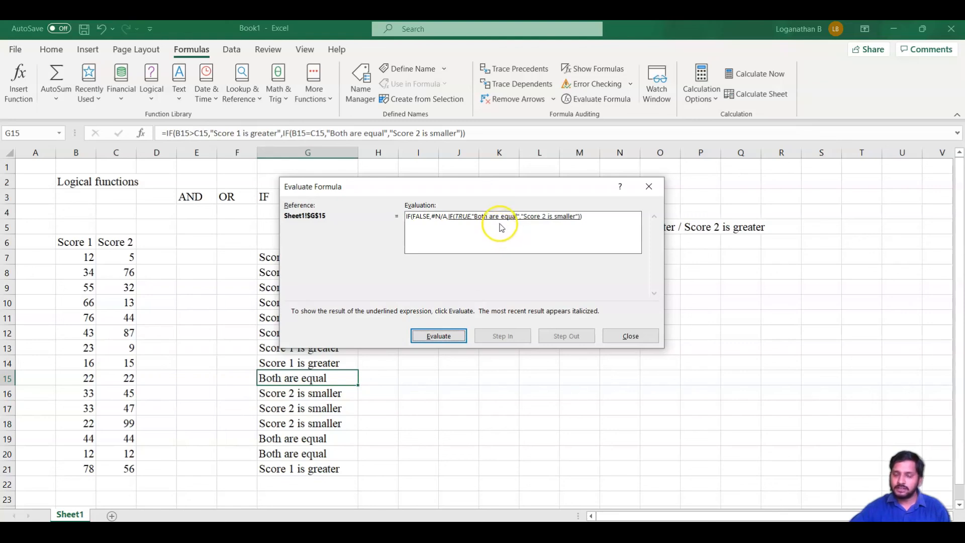
{"action": "left_click", "coordinate": [444, 337]}
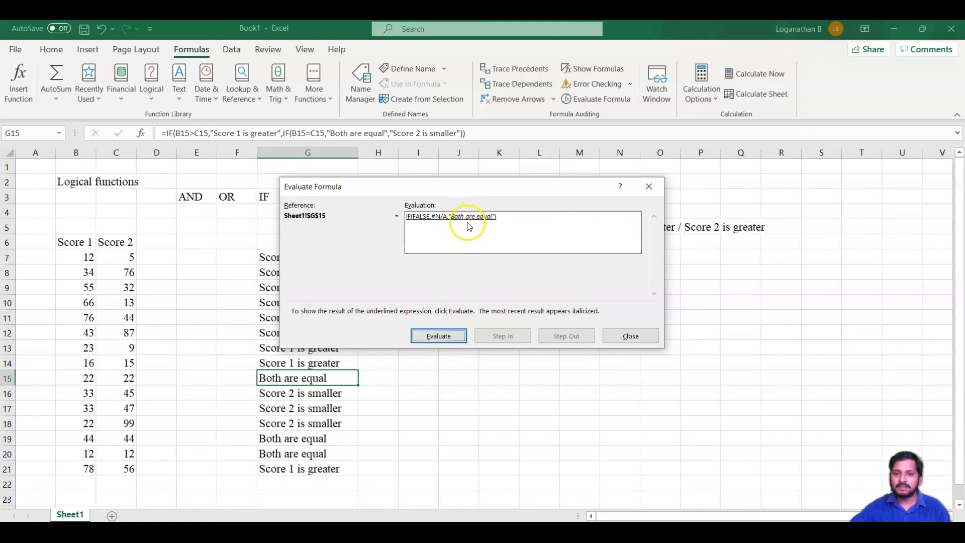
{"action": "left_click", "coordinate": [439, 335]}
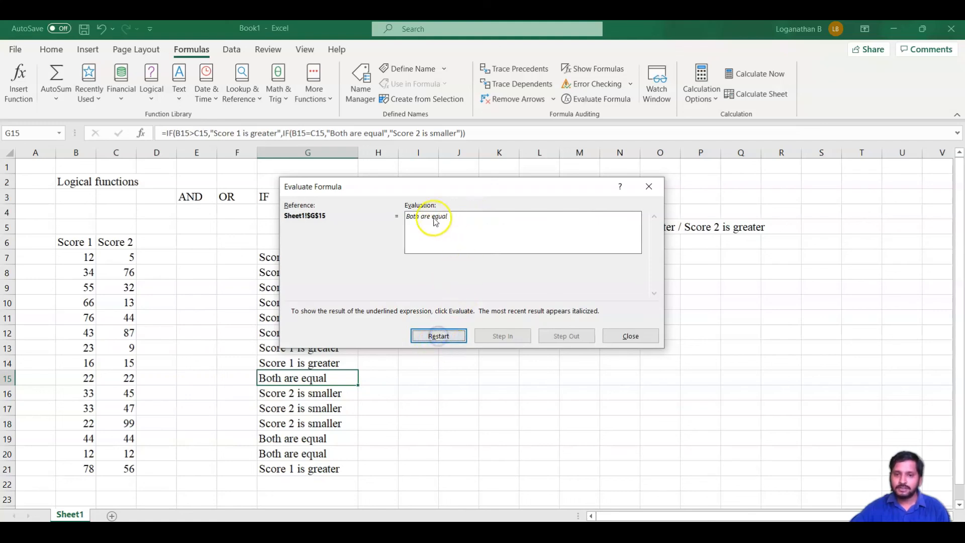
{"action": "left_click", "coordinate": [631, 336]}
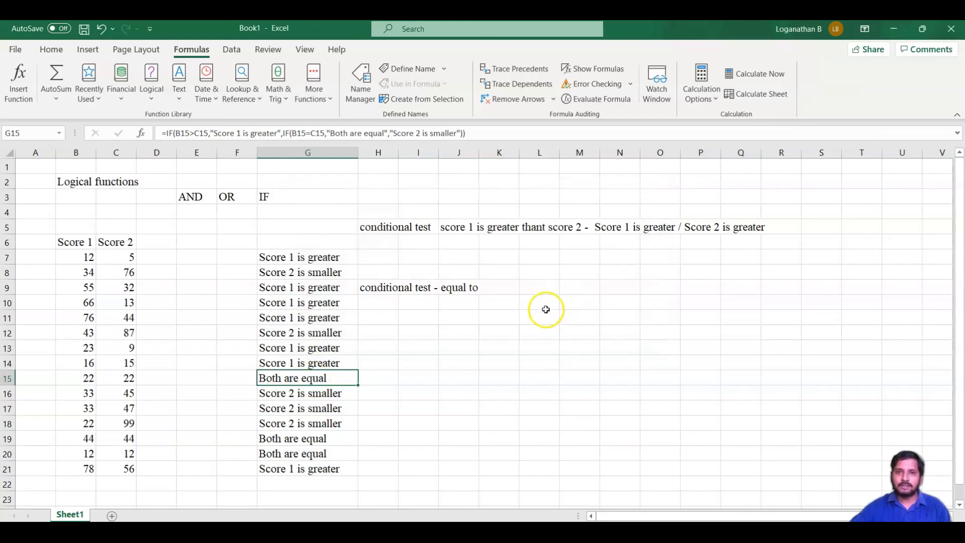